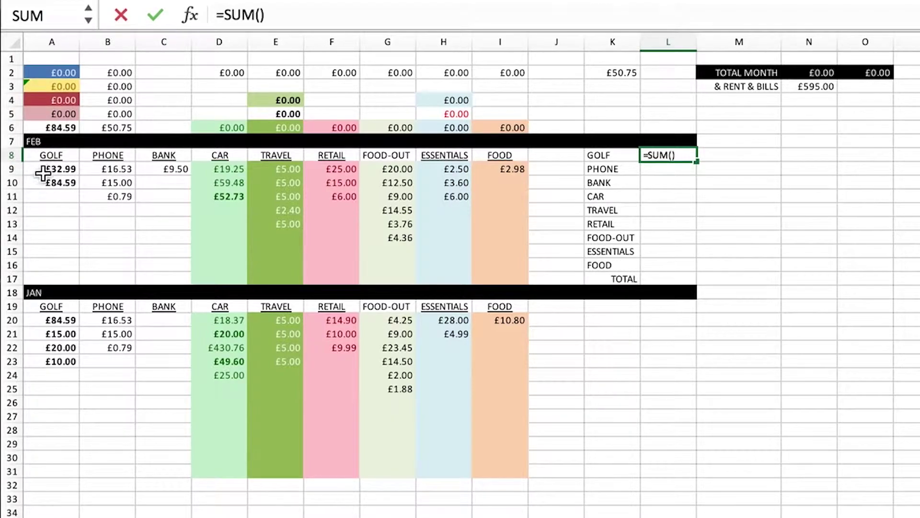
Step: Complete the February Golf total in L8 as =SUM(A9:A17)
left_click_drag(51, 170, 61, 277)
key("Return")
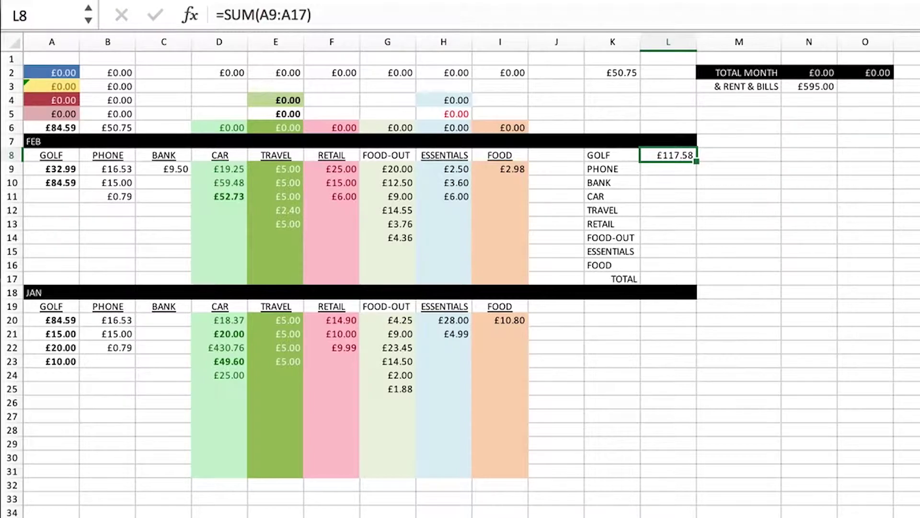
Step: Enter trial Golf amounts of 15, 67 and 78 in cells A11 to A13
left_click(61, 206)
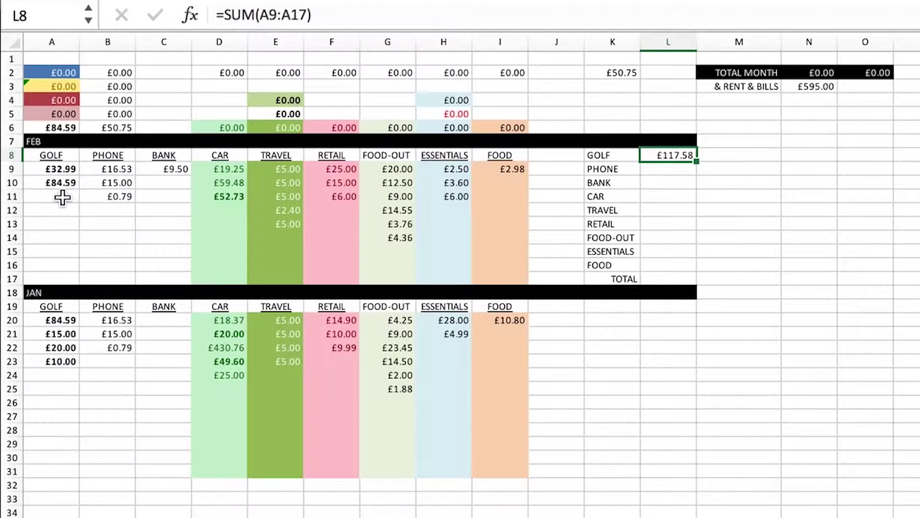
left_click(63, 196)
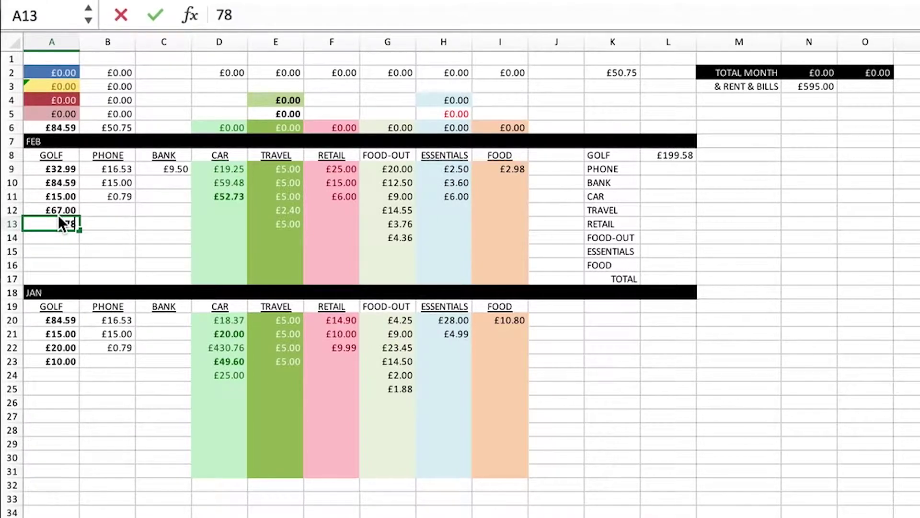
key("Return")
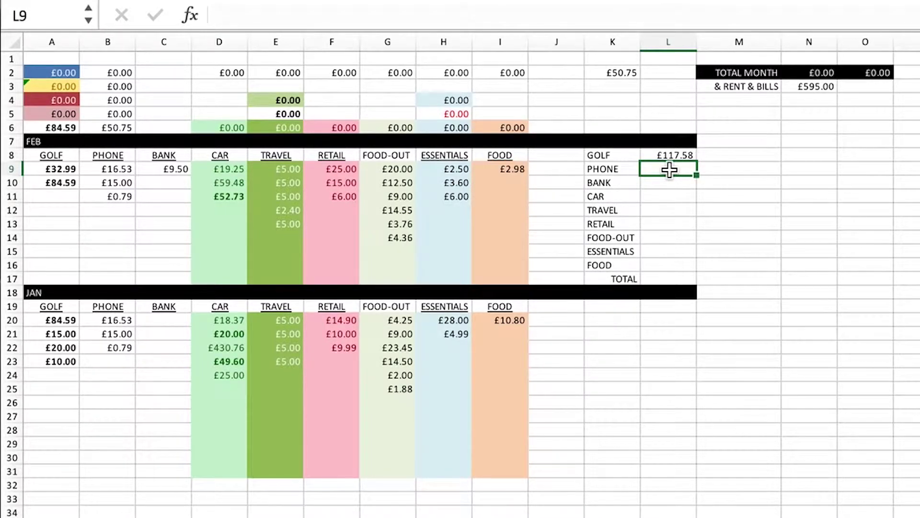
Step: Total the February Phone expenses in L9 with =SUM(B9:B11)
type("=")
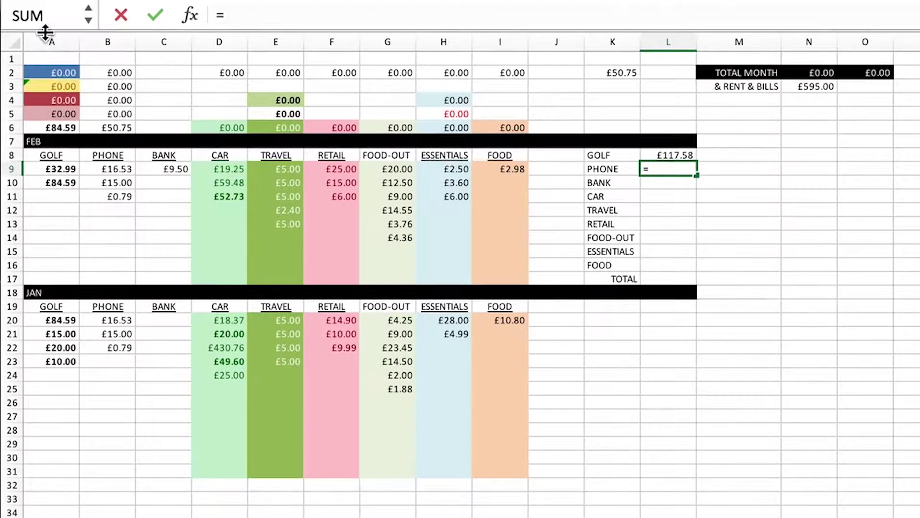
left_click(87, 18)
left_click(88, 36)
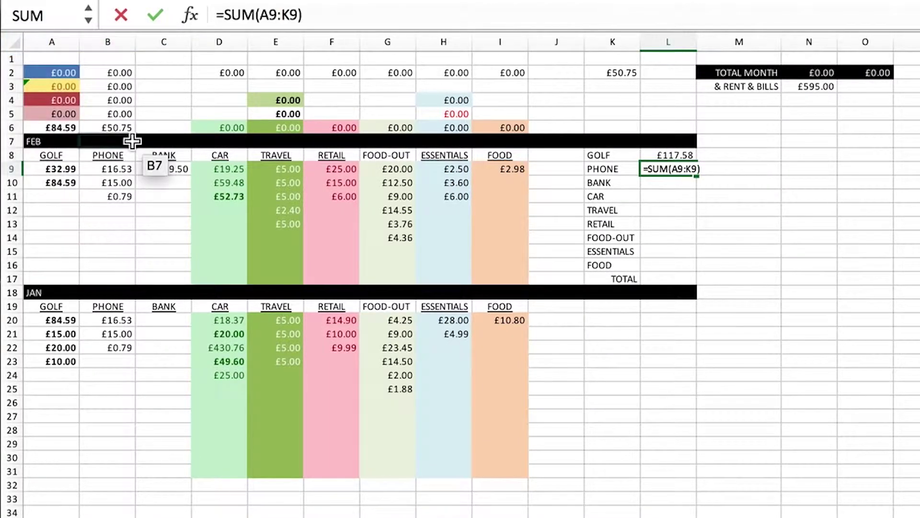
left_click_drag(123, 169, 126, 193)
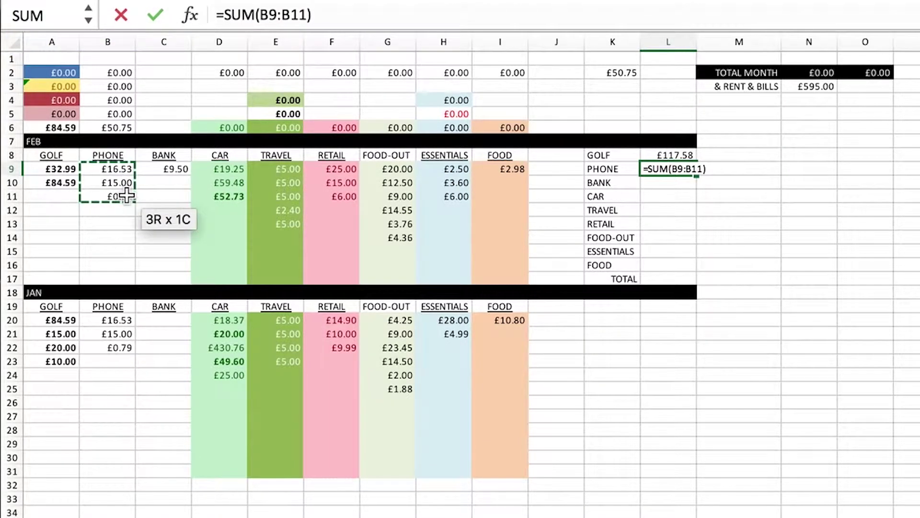
key("Return")
Step: Link the February Bank total in L10 to the single Bank amount in C9
left_click(682, 181)
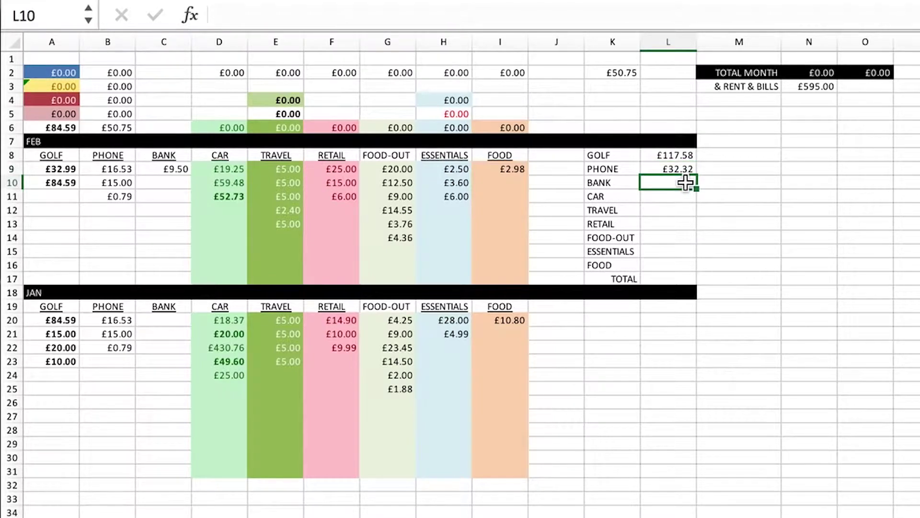
type("=")
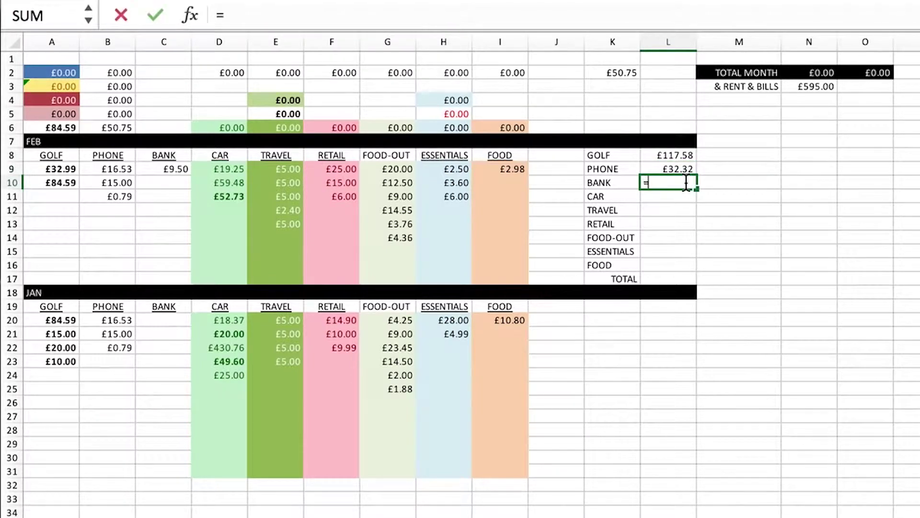
left_click(158, 170)
key("Return")
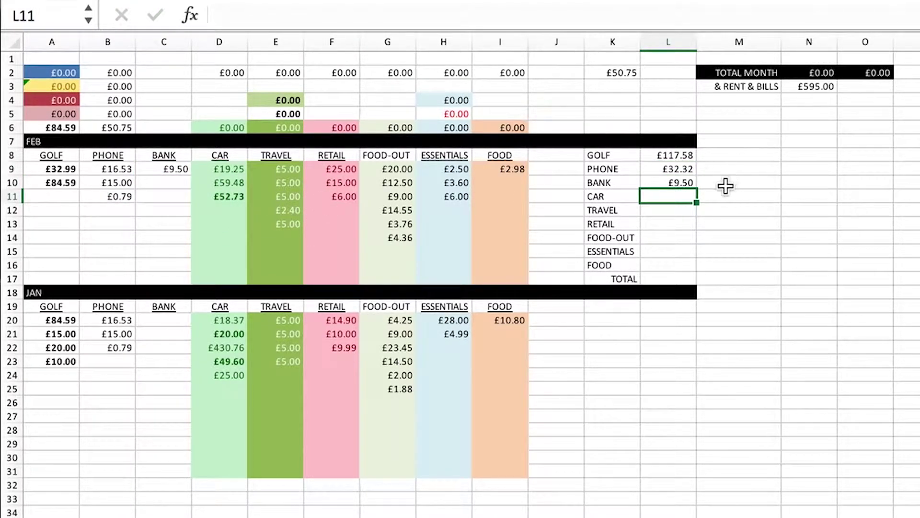
Step: Calculate the January overall total in L28 with =SUM(L19:L27)
type("=")
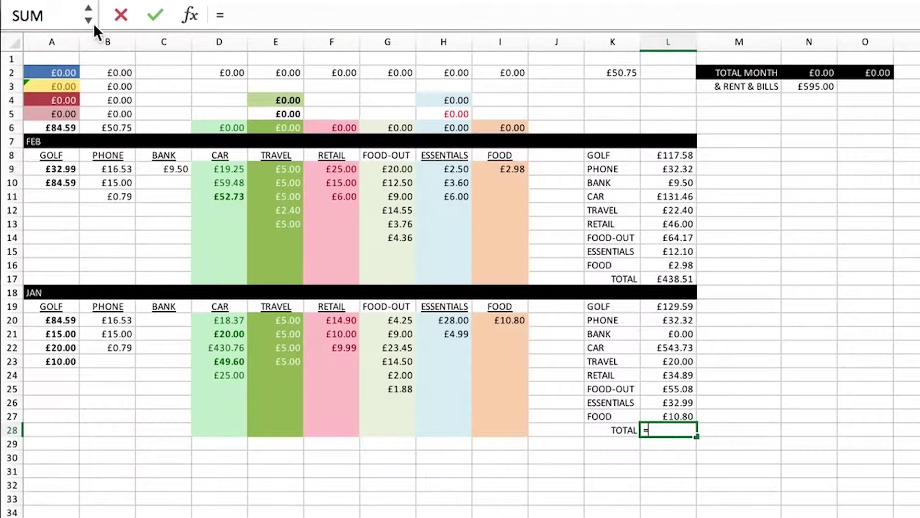
left_click(92, 23)
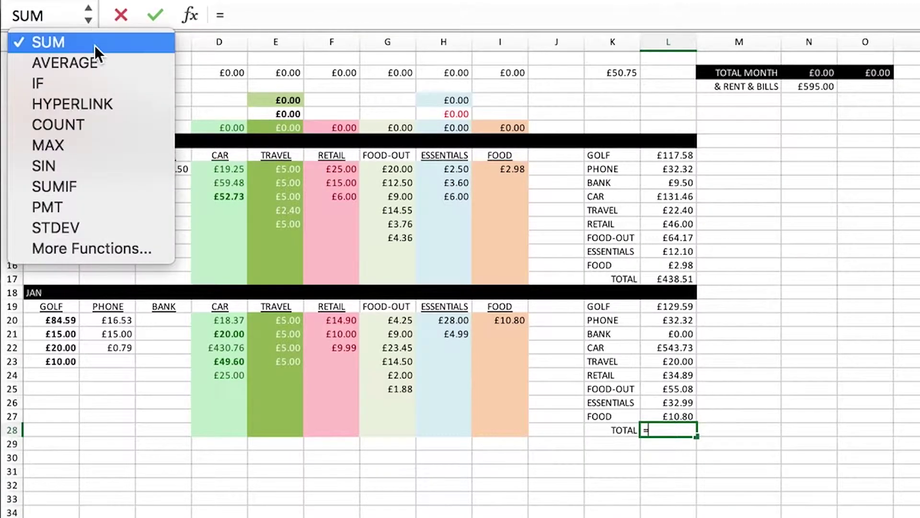
left_click(94, 45)
left_click_drag(689, 312, 673, 414)
key("Return")
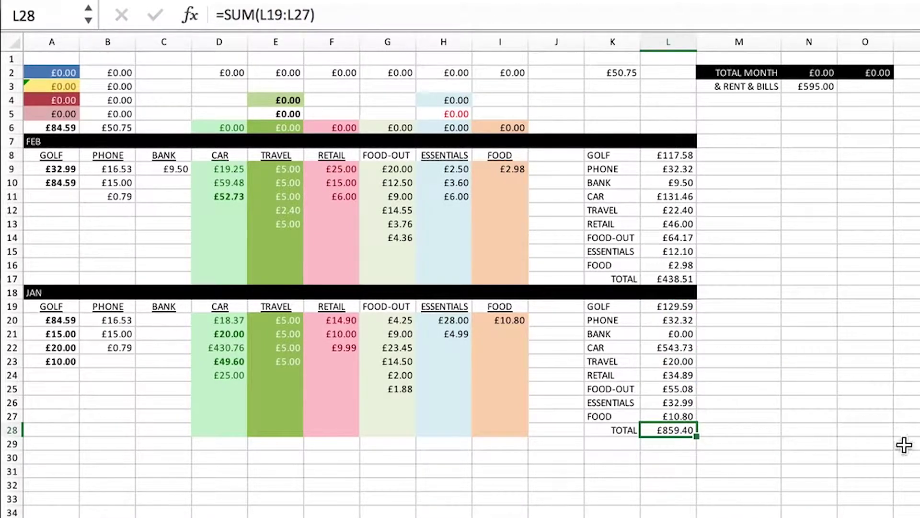
left_click(913, 458)
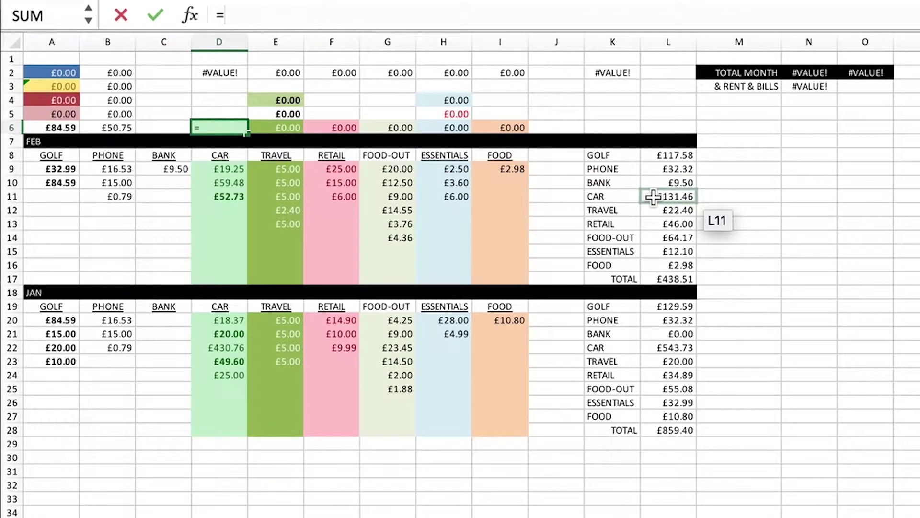
Step: Average the February and January Car totals in D6 with =(L11+L22)/2
left_click(680, 197)
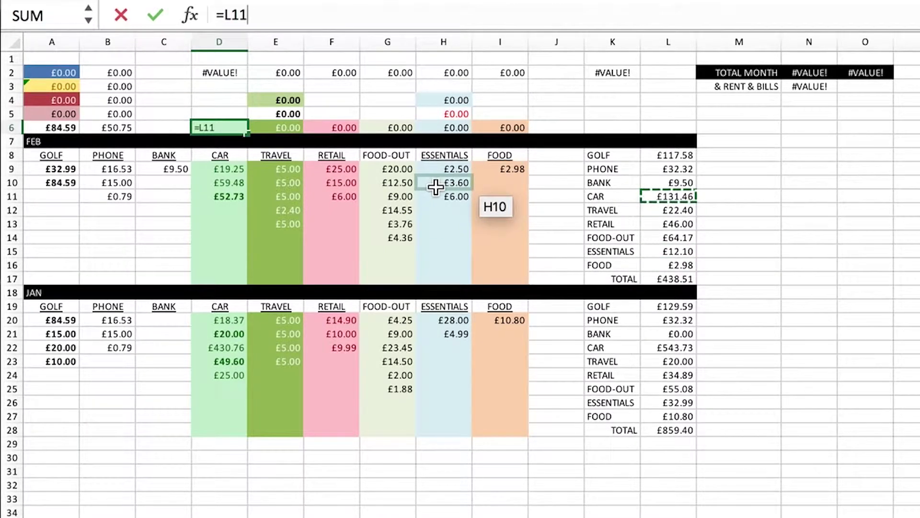
type("+")
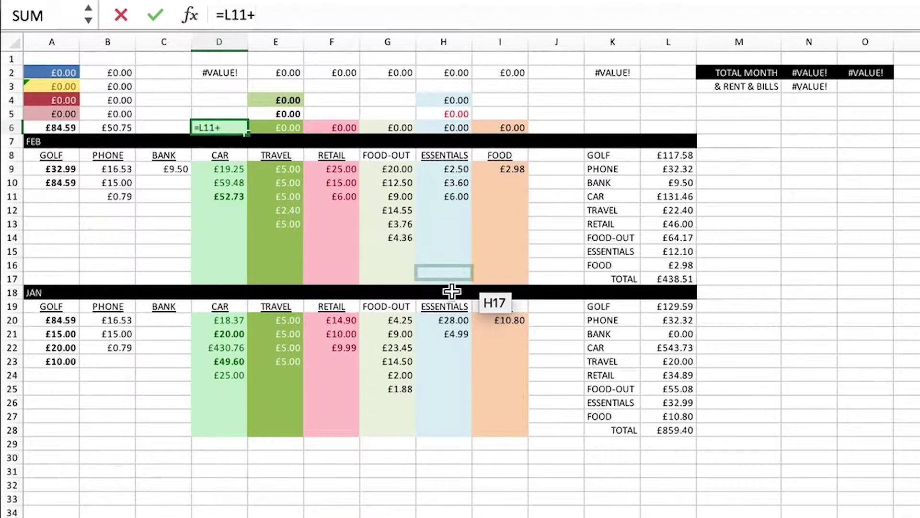
left_click(689, 348)
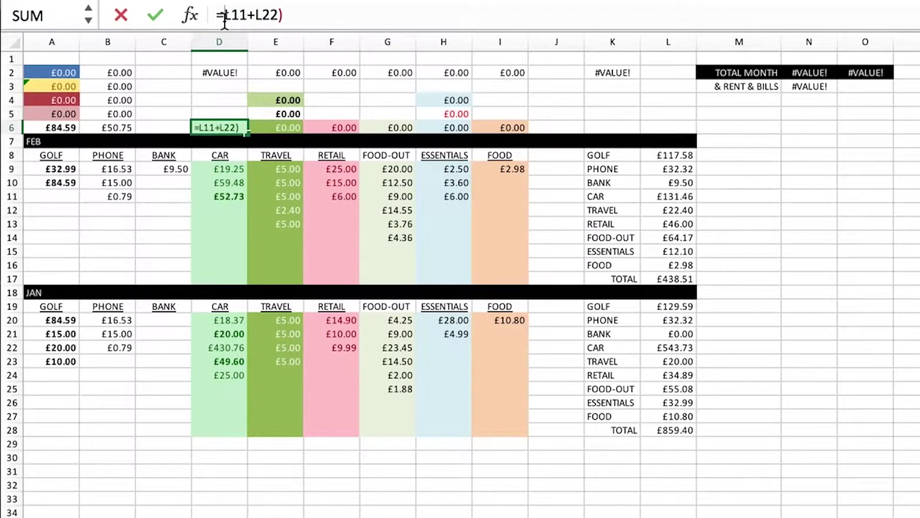
type("(")
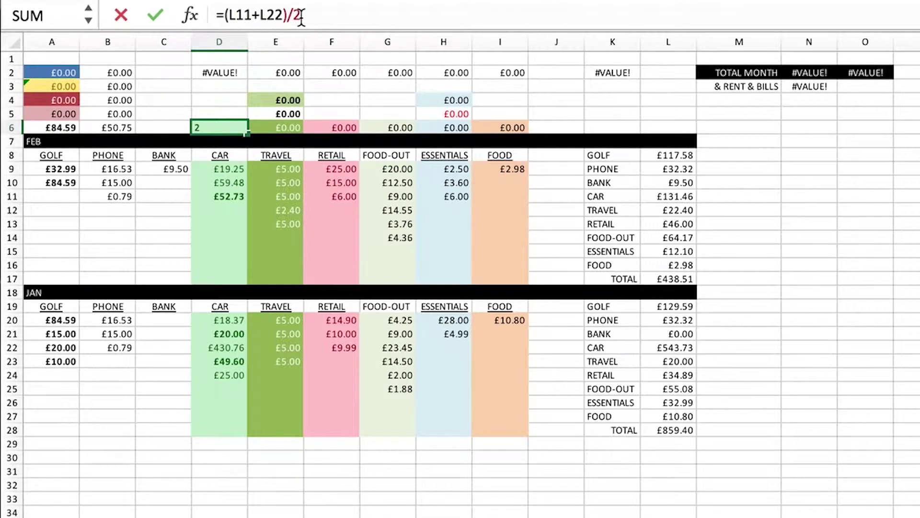
key("Return")
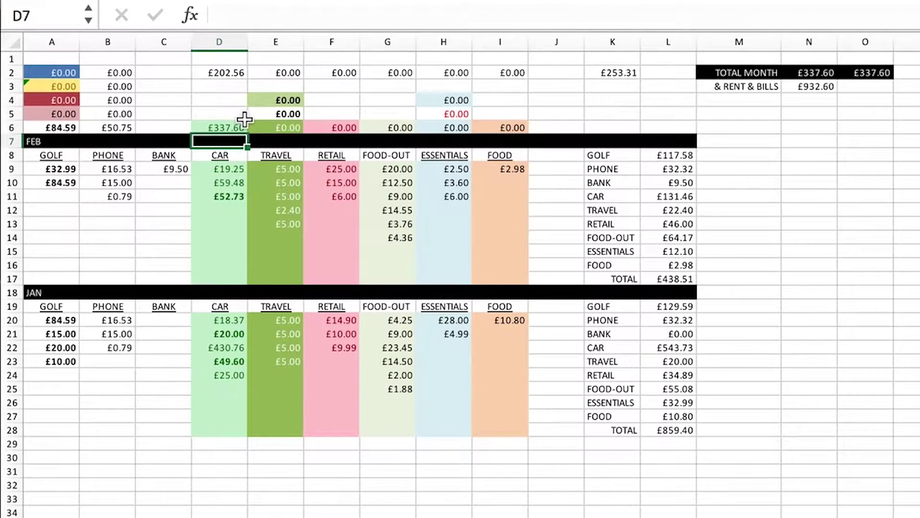
Step: Average the two months' Retail totals in F6 with =(L13+L24)/2 and Food-Out in G6 with =(L14+L25)/2
left_click(219, 101)
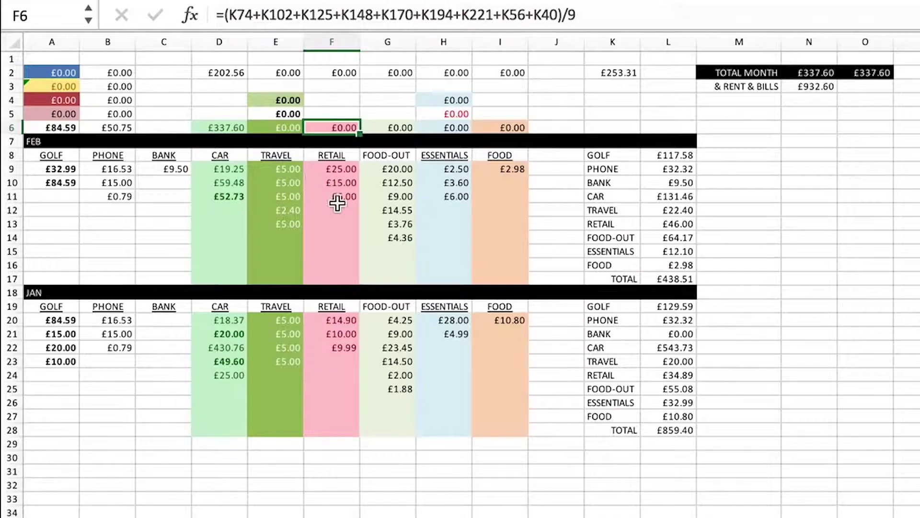
type("=(L13+L24)/2")
key("Tab")
type("=(L14+L25)/2")
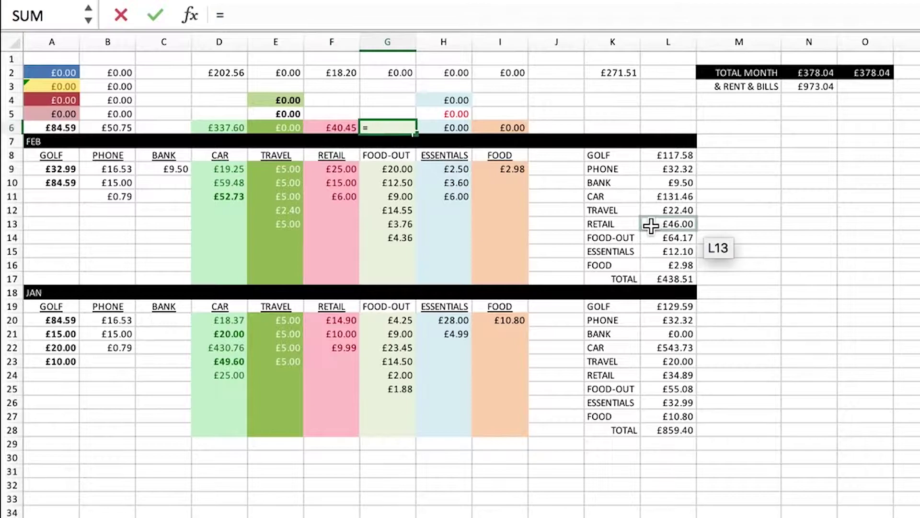
key("Return")
Step: Clear the old Essentials cells H4:H5 and set the Essentials average in H6 to =(L15+L26)/2
left_click_drag(444, 114, 435, 105)
key("Delete")
left_click(443, 128)
type("=(L15+")
left_click(668, 402)
type(")/2")
key("Return")
Step: Add Food amounts 30, 25, 15.45 and 32.78 for February, and 25, 43.21, 53.12, 14.78 and 32.10 for January
type("30")
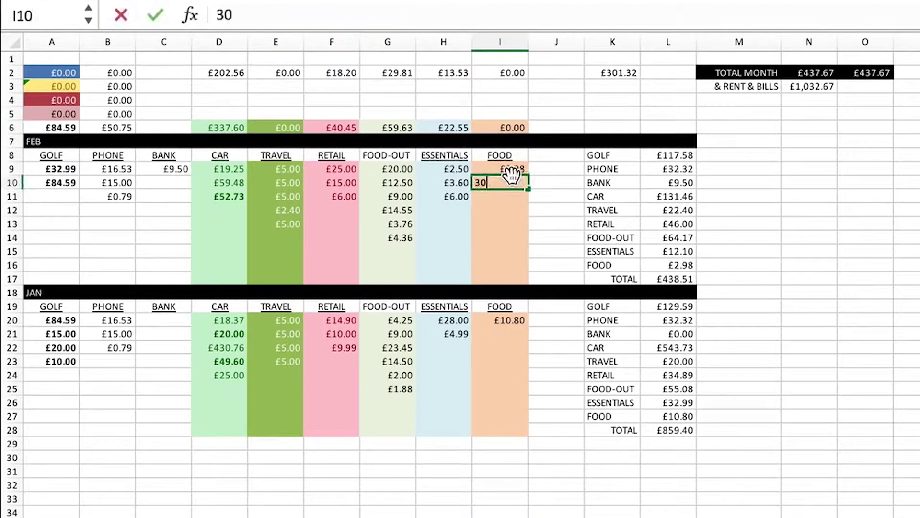
left_click(505, 362)
type("53.12 14.78 32.10")
Step: Set the Food average in I6 to =(L16+L27)/2 and clear the old figures in A2:B5
left_click(500, 128)
type("=(L16+L27)/2")
left_click_drag(51, 114, 108, 72)
key("Delete")
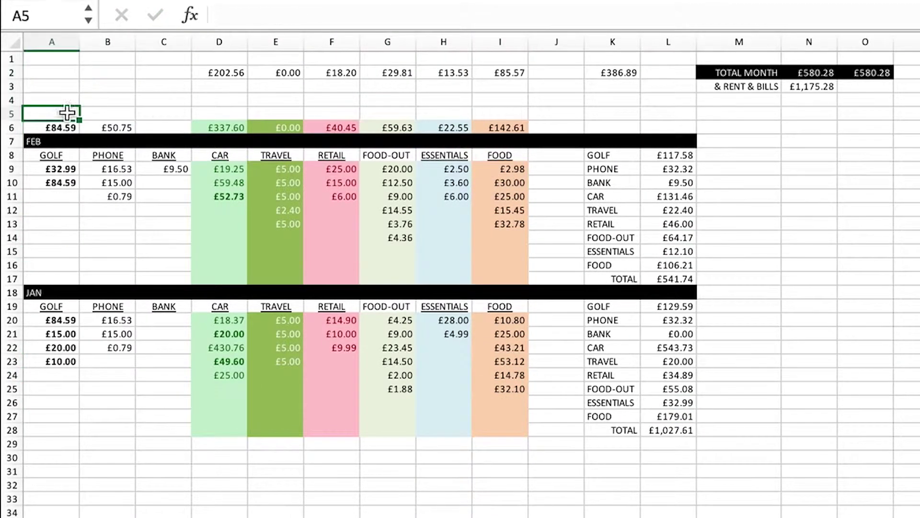
Step: Average the Golf totals in A6 with =(L8+L19)/2 and the Phone totals in B6 with =(L9+L20)/2
left_click(52, 127)
type("=(L8+L18)/2 =(L8+L19)/2")
key("Tab")
type("=(L9+L20)/2")
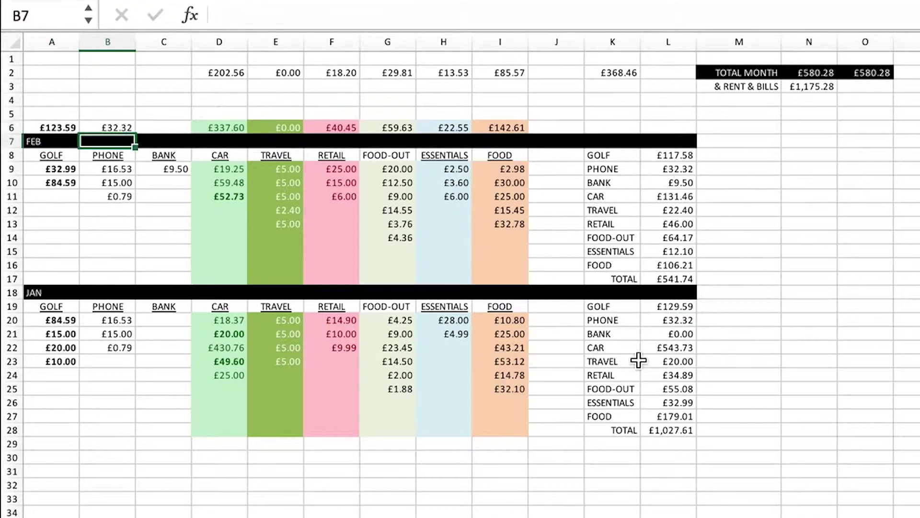
Step: Average the Bank totals in C6 with =(L10+L21)/2 and enter 9.50 as January's Bank amount in C20
left_click(164, 127)
type("=(L10+L21)/2")
left_click(164, 320)
Step: Fill the Golf column yellow, the Phone column tan and the Bank column purple, including their averages in row 6
left_click(906, 279)
left_click_drag(144, 171, 173, 322)
left_click(88, 129)
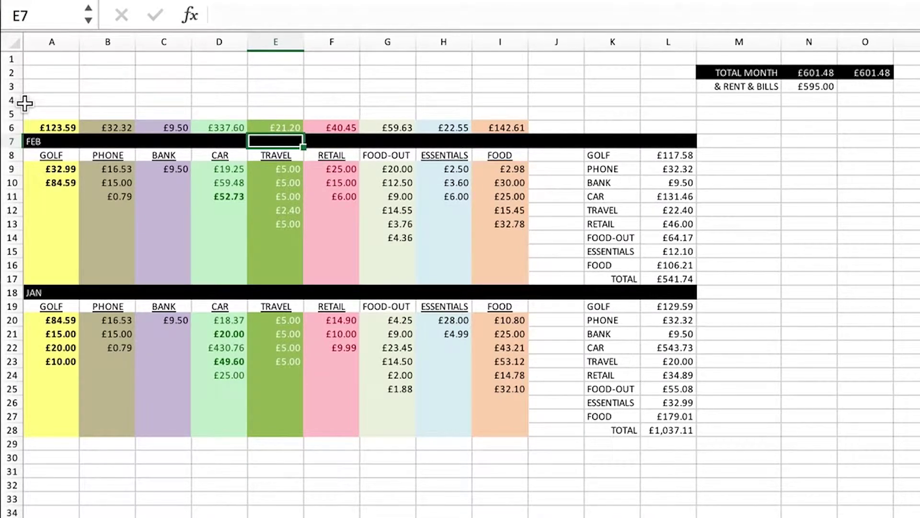
Step: Replace the January Car total in L22 with =SUM(D20,D21,D23,D24), leaving out the one-off amount in D22
left_click(220, 127)
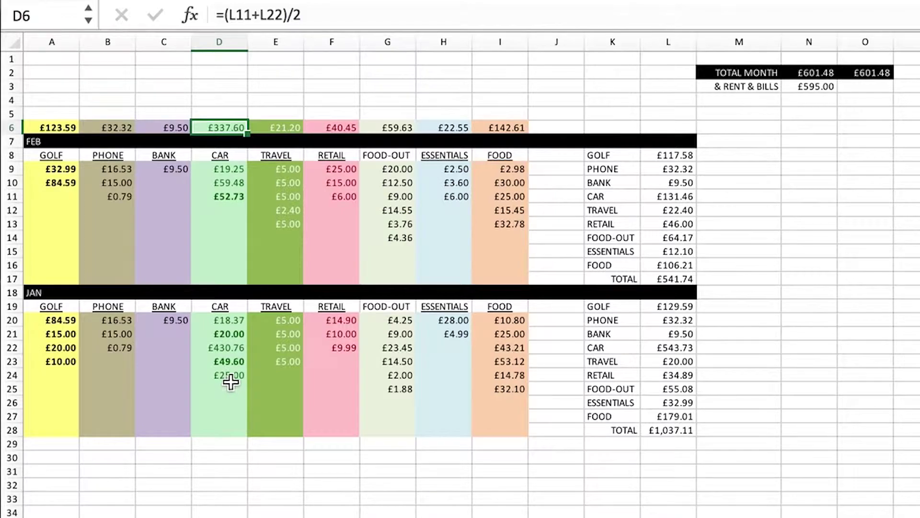
left_click(236, 346)
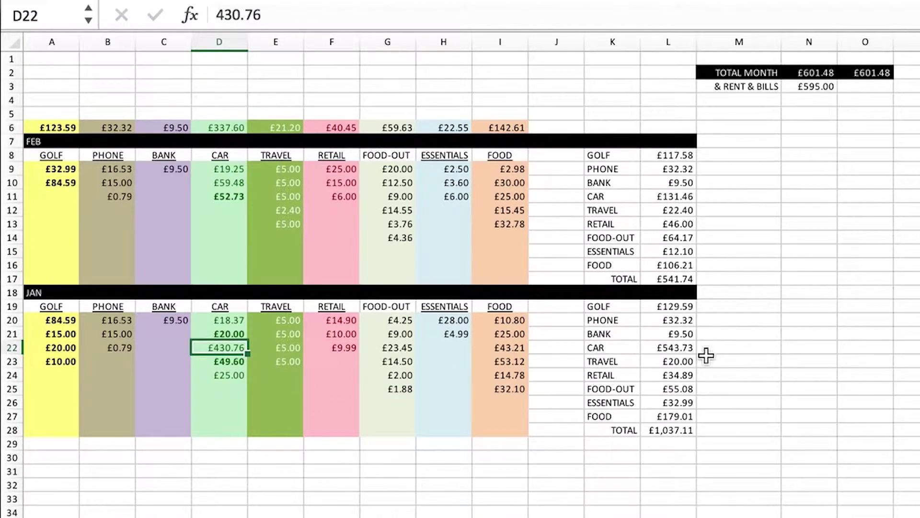
left_click(683, 345)
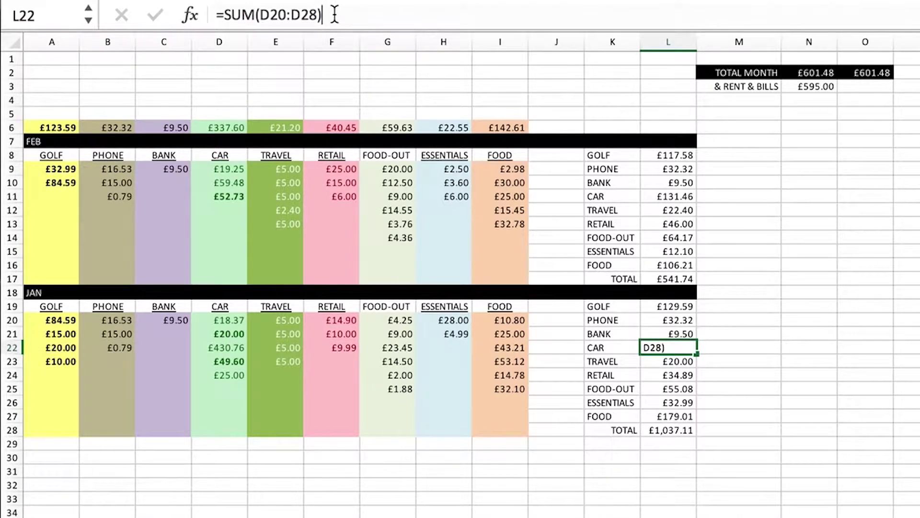
left_click_drag(334, 14, 229, 7)
key("BackSpace")
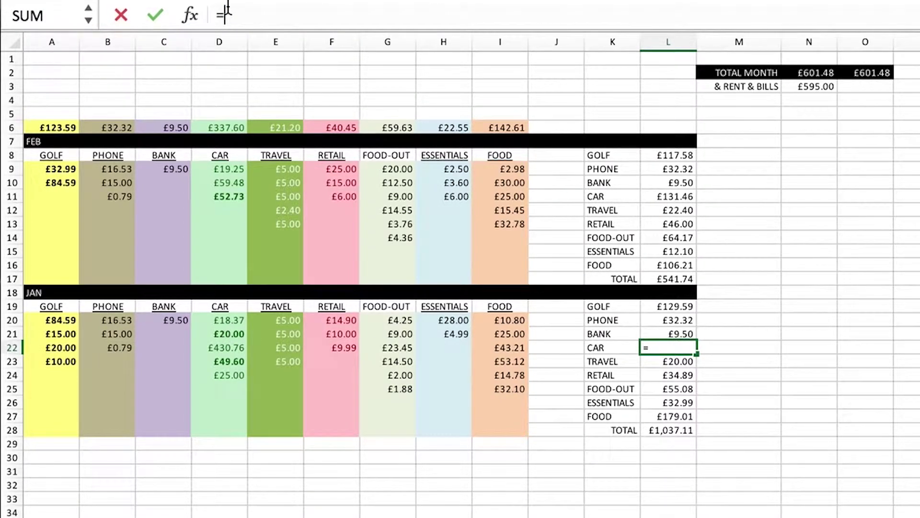
left_click(89, 19)
left_click(91, 43)
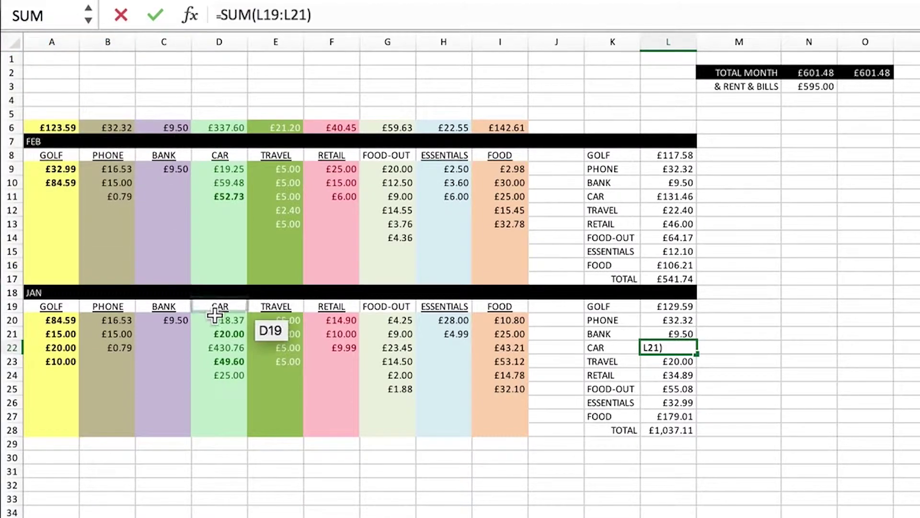
left_click(219, 320)
left_click(224, 331, "super")
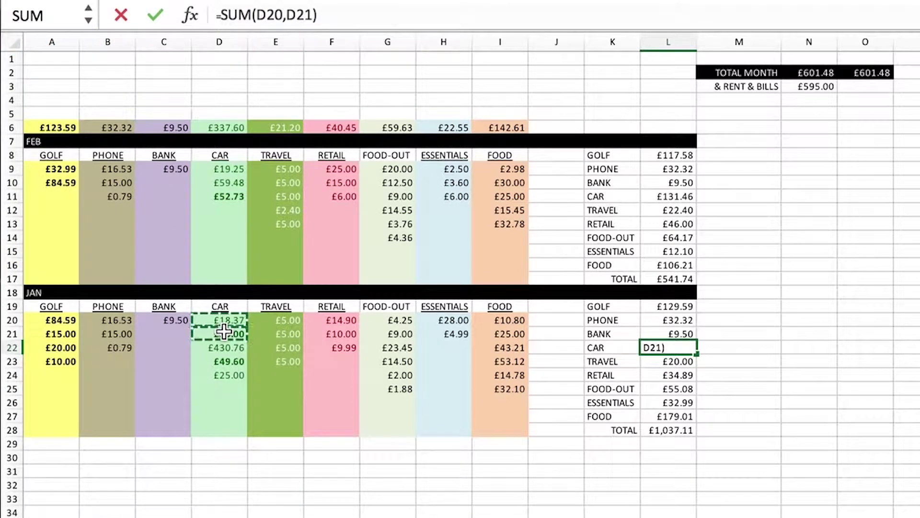
left_click(225, 361, "super")
left_click(228, 376, "super")
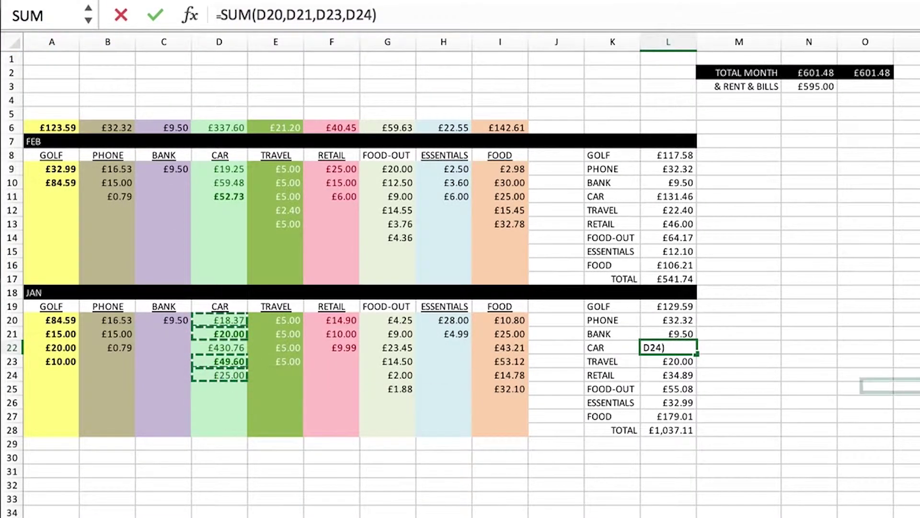
key("Return")
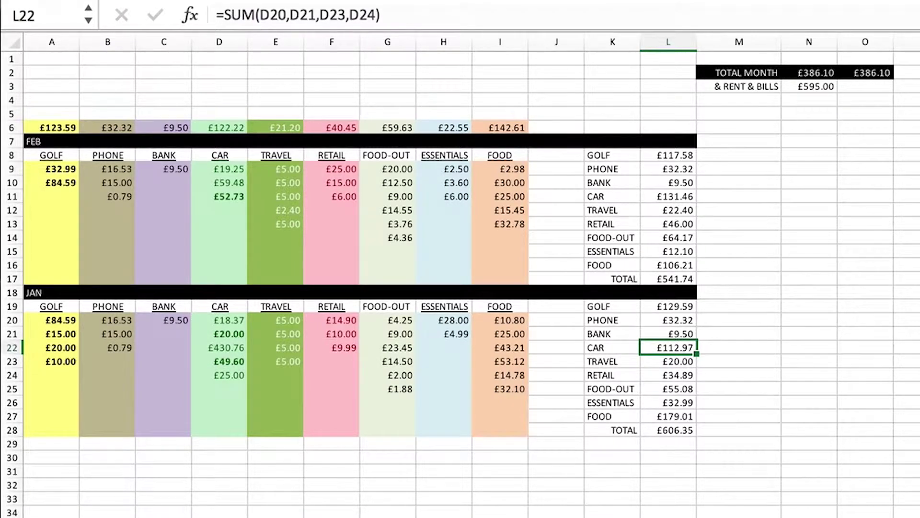